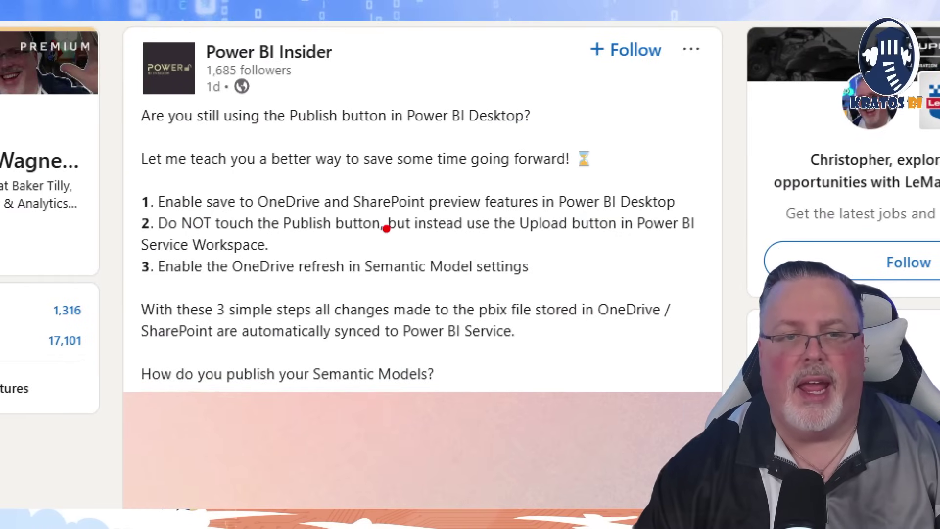
Highlight the Publish question and OneDrive-saving step, read the Substack Options screenshot, return to the report.
mouse_move(128, 103)
mouse_down()
mouse_move(416, 157)
mouse_move(550, 137)
mouse_up()
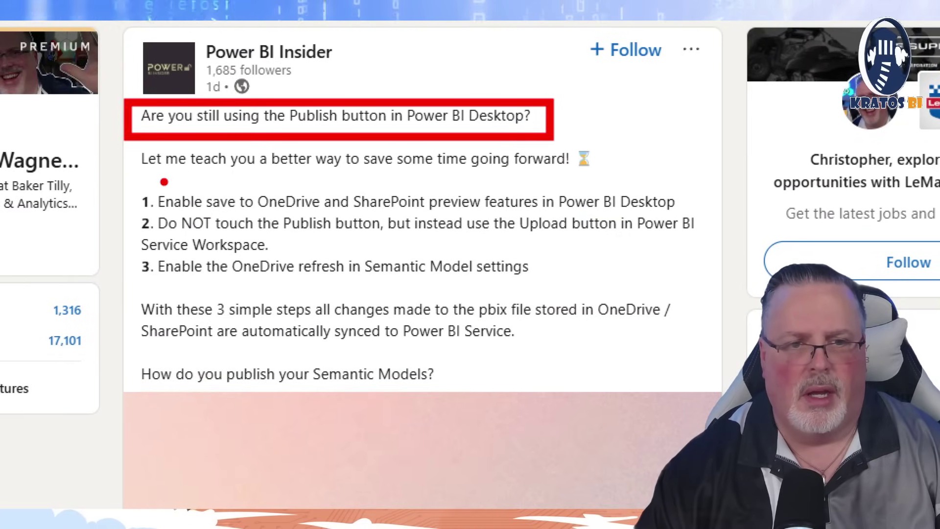
drag(134, 191, 340, 219)
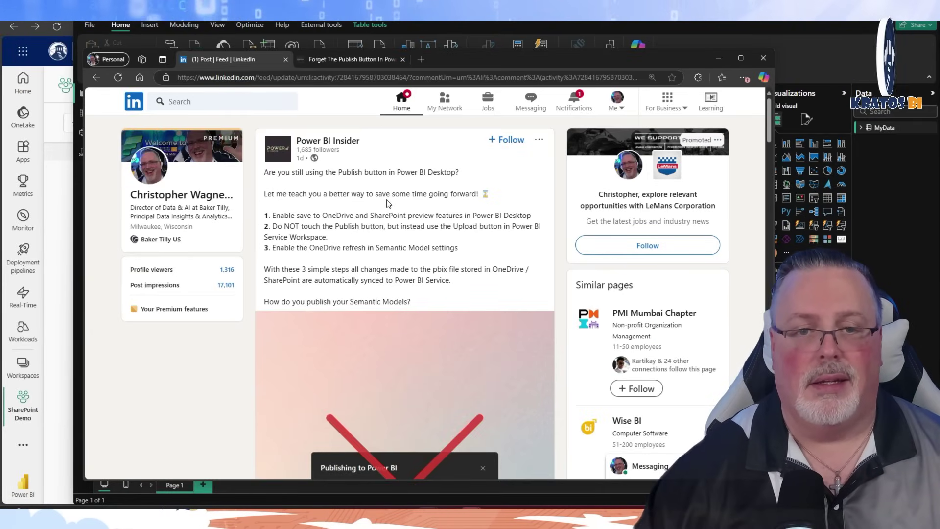
click(344, 60)
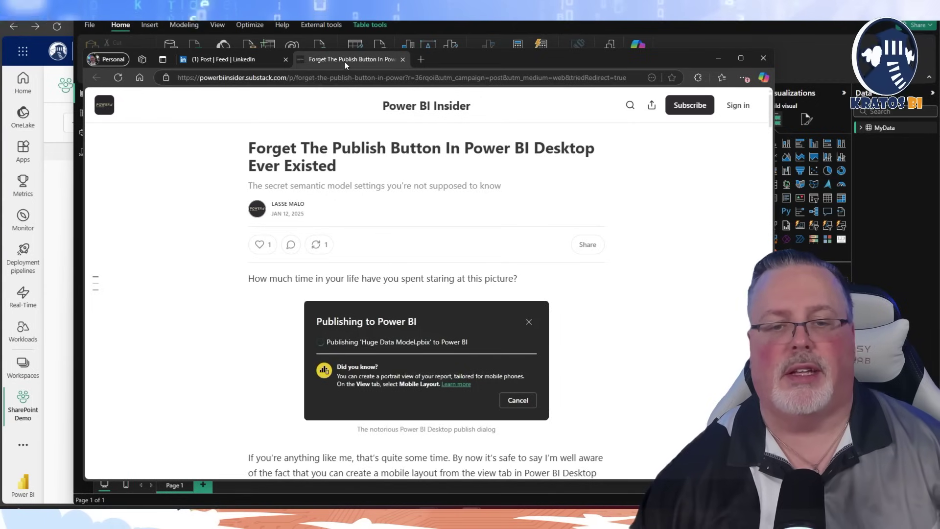
scroll(364, 255, down, 8)
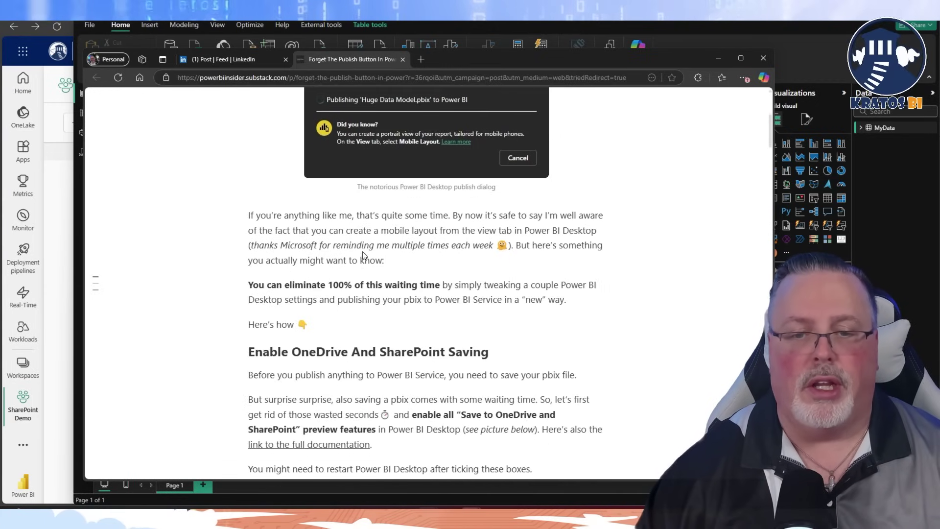
scroll(363, 254, down, 4)
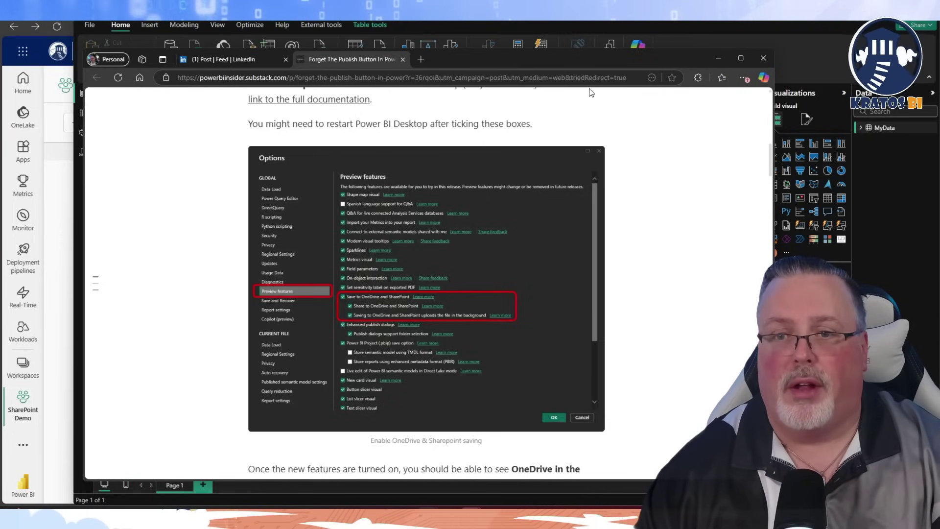
click(717, 60)
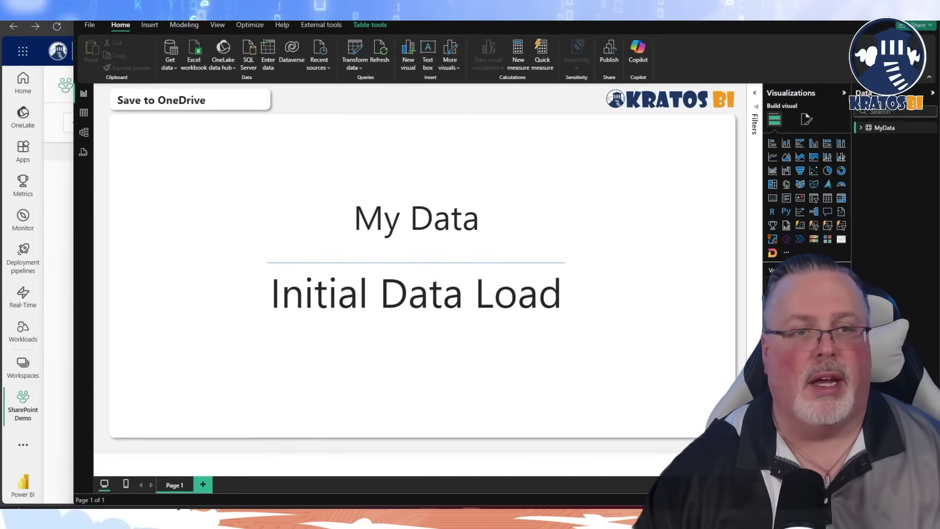
click(89, 26)
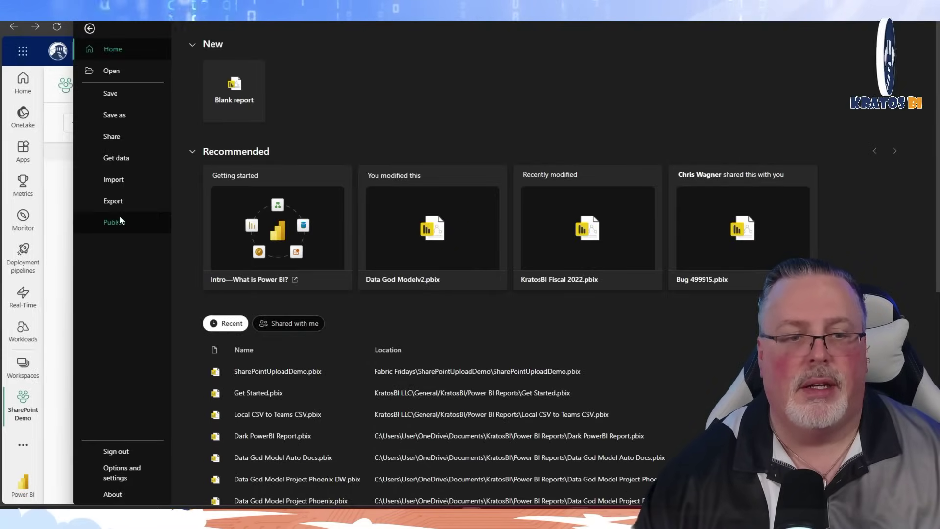
click(116, 476)
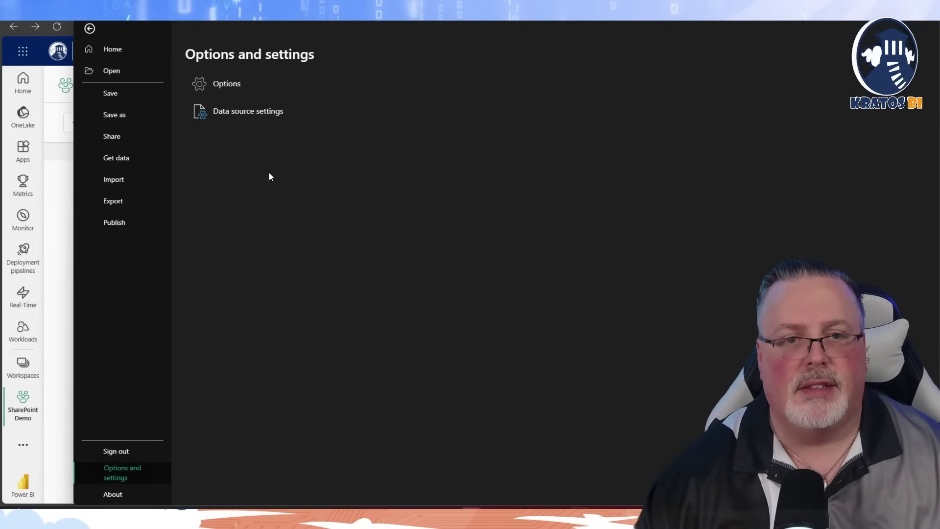
click(226, 84)
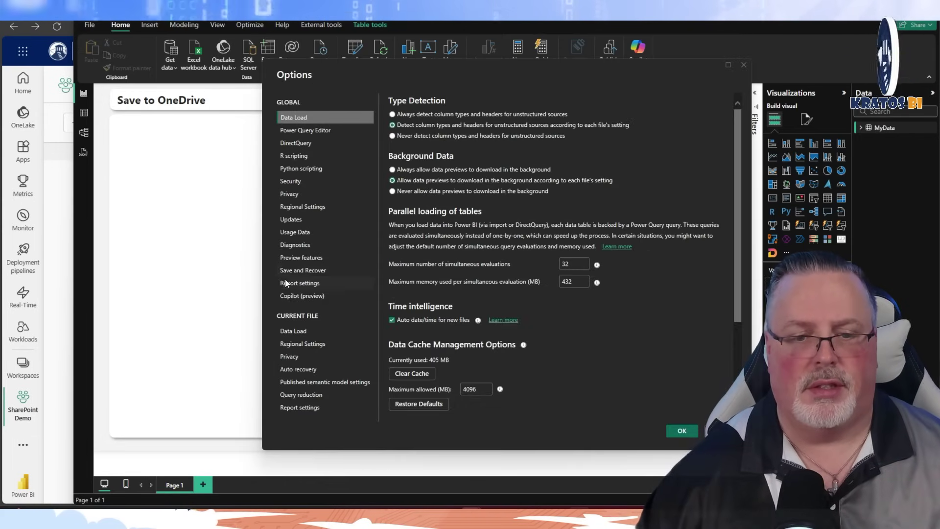
click(299, 258)
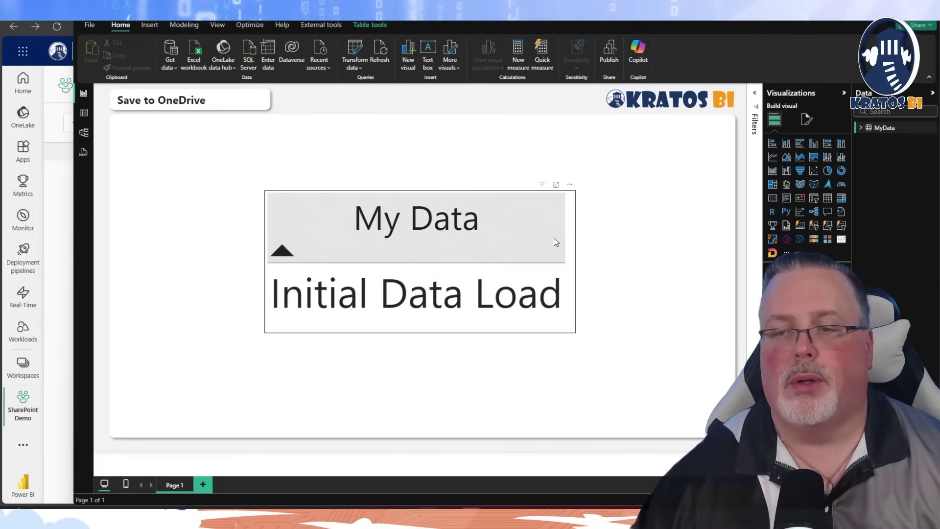
Open the MyData query's Source step table in Power Query Editor via Transform data.
click(440, 166)
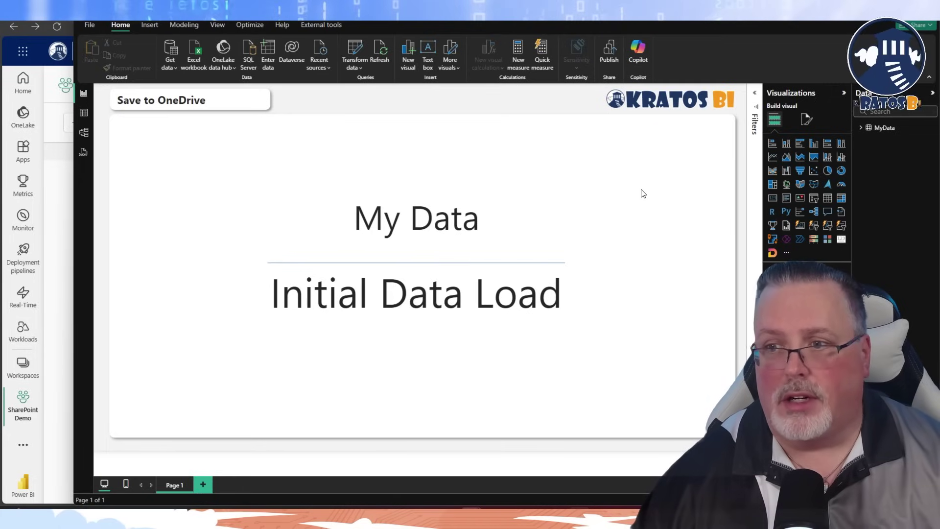
click(363, 49)
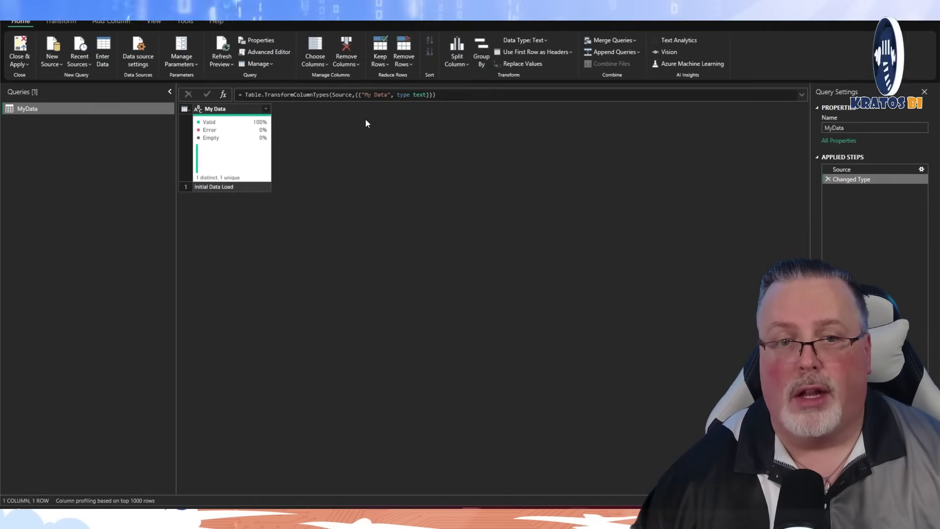
click(921, 169)
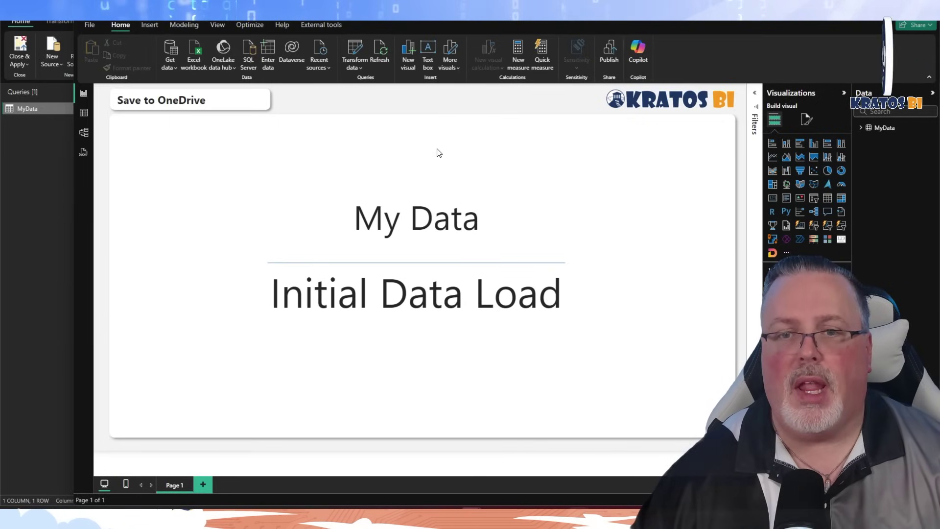
Save the report as SharePointUploadDemo.pbix in Fabric Fridays > SharePointUploadDemo, overwriting the existing file.
click(90, 26)
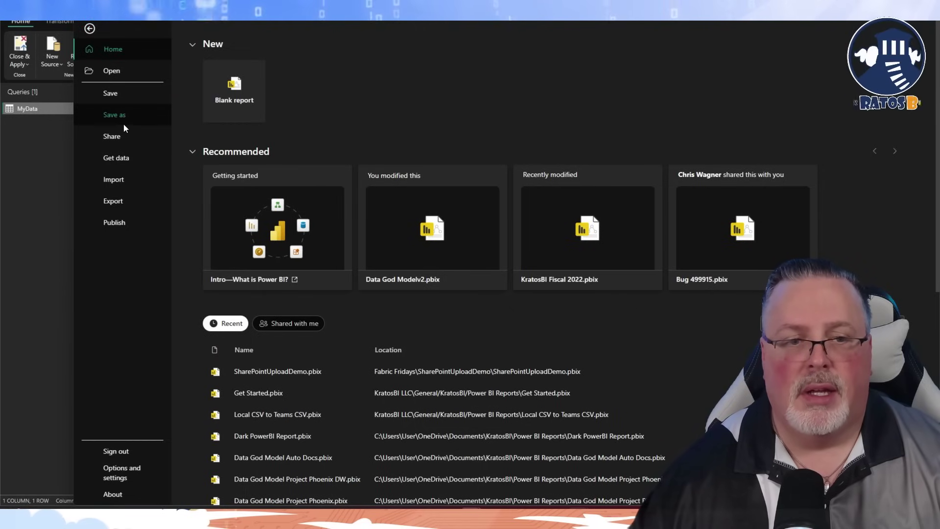
click(121, 118)
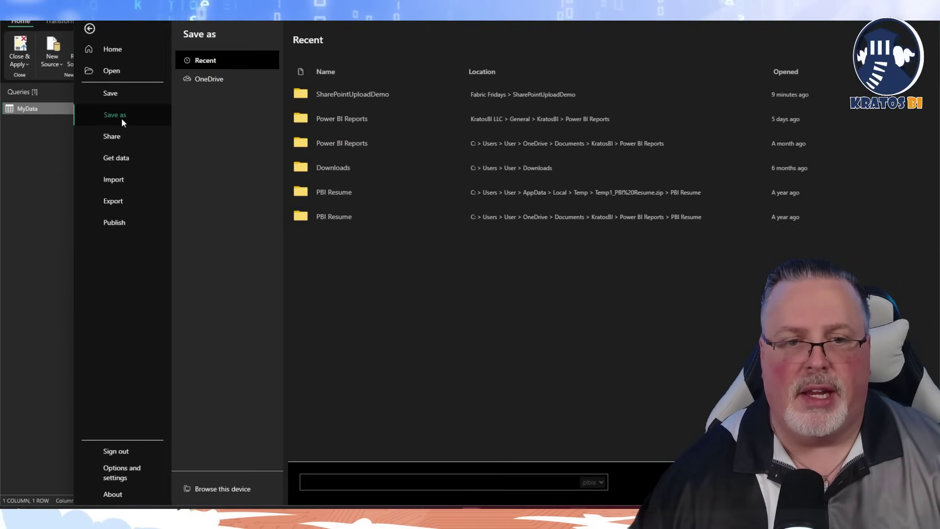
click(216, 82)
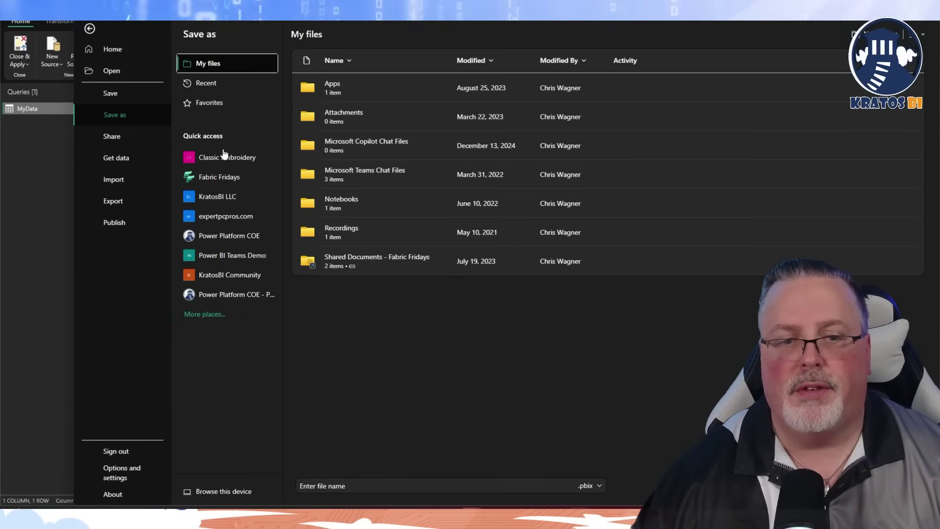
click(219, 177)
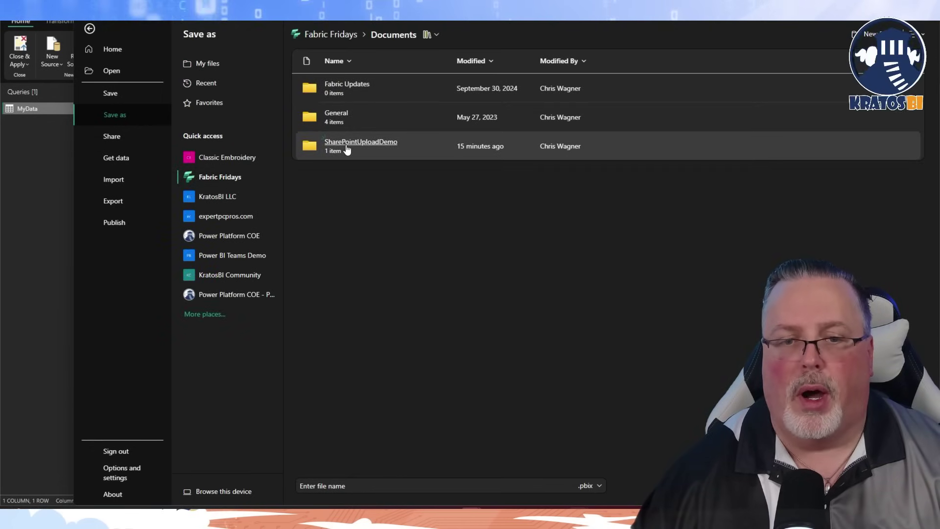
click(346, 147)
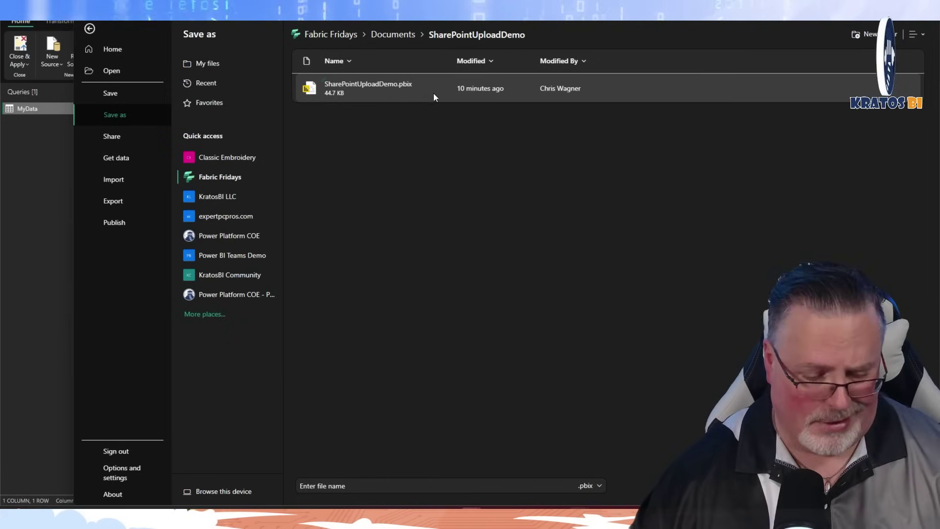
click(387, 90)
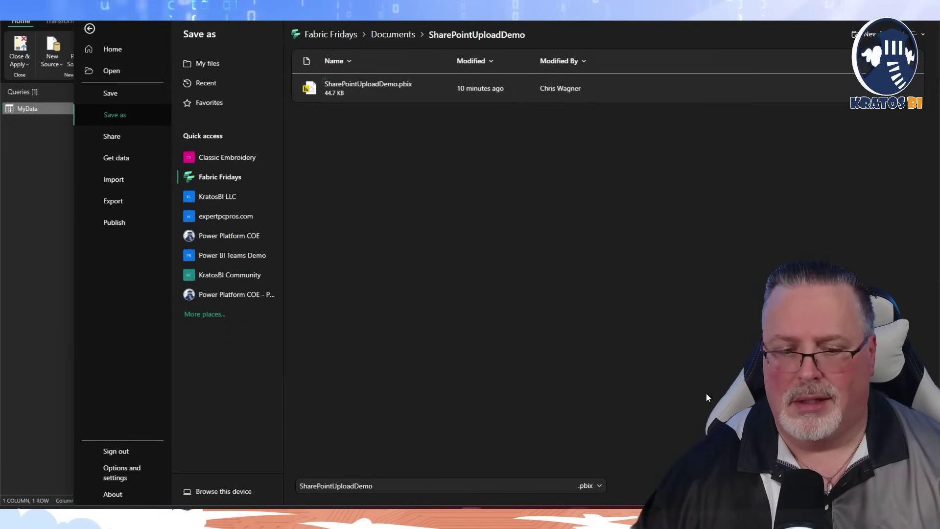
click(676, 486)
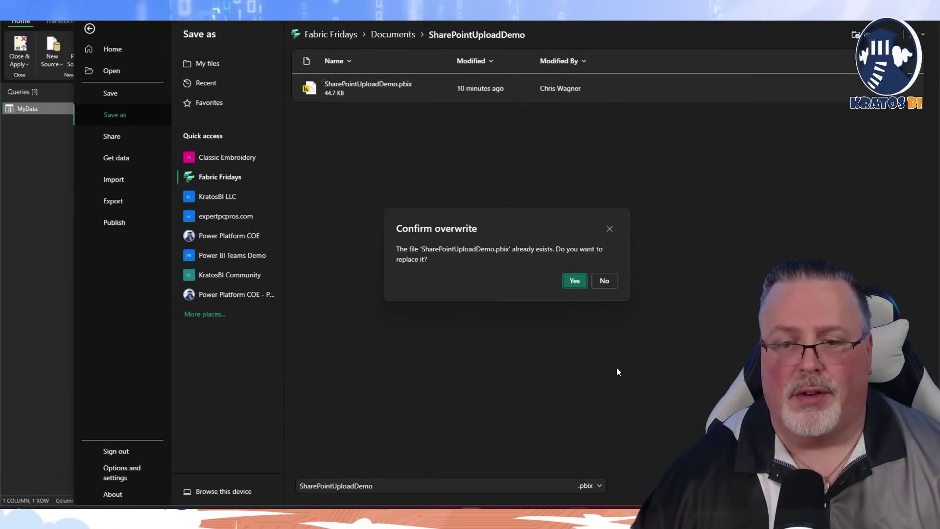
click(574, 282)
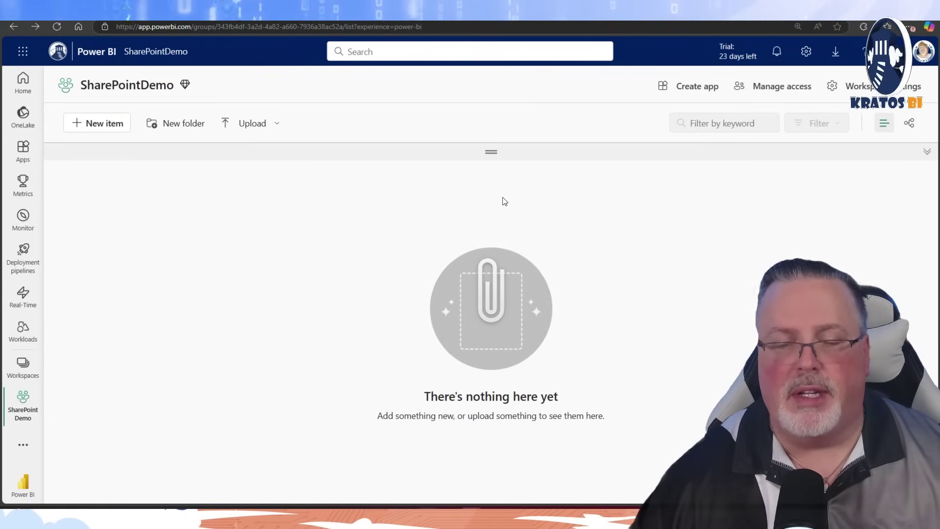
Upload SharePointUploadDemo.pbix from the Fabric Fridays SharePointUploadDemo folder into the workspace.
click(277, 124)
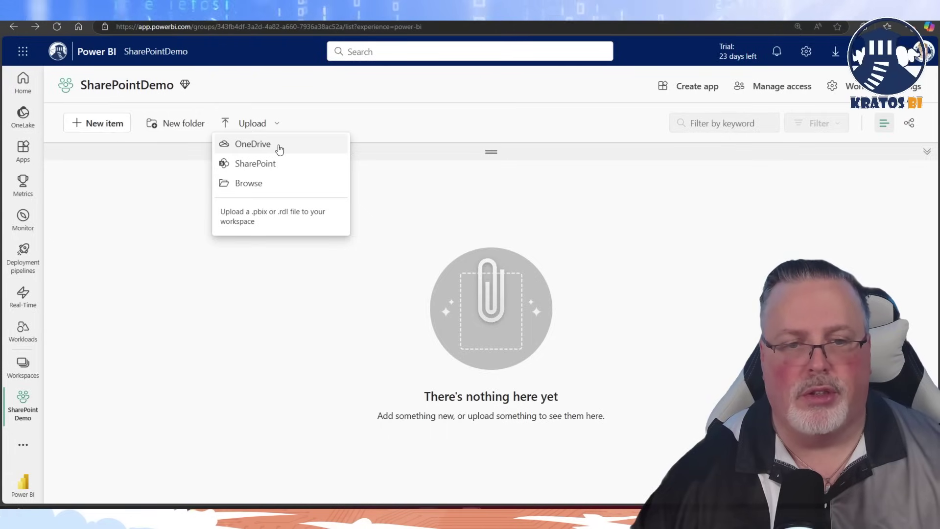
click(253, 144)
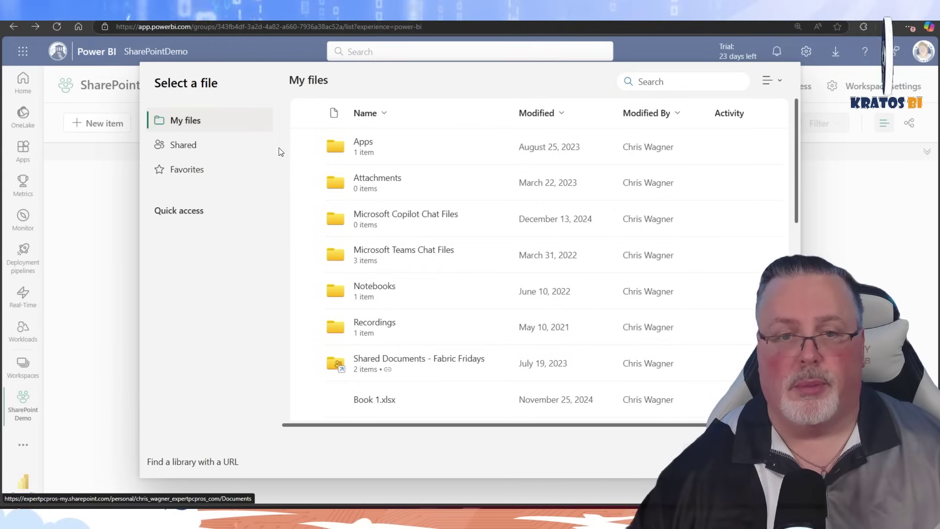
click(219, 289)
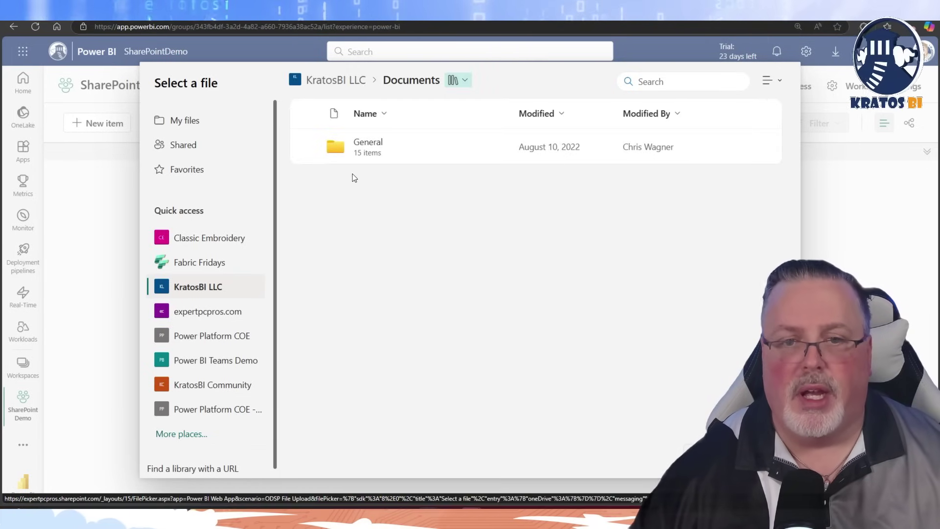
click(374, 145)
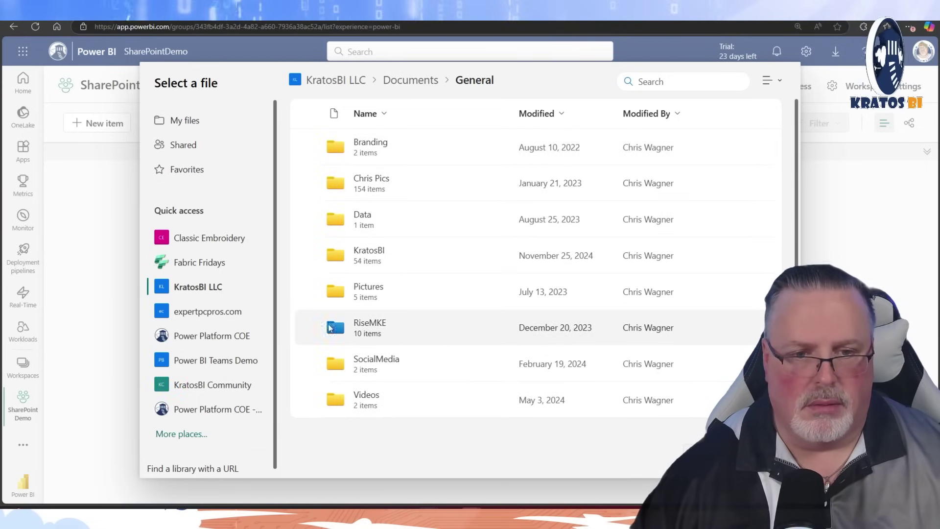
scroll(386, 309, down, 1)
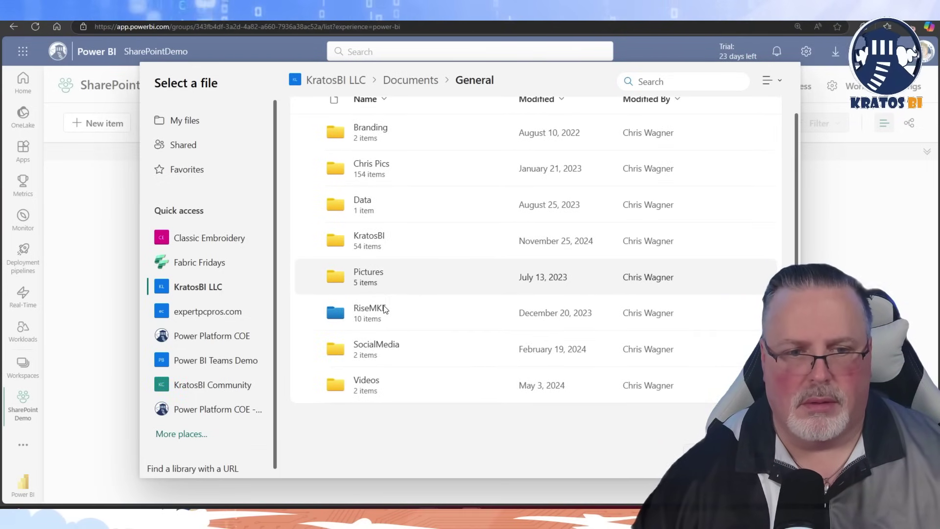
click(219, 265)
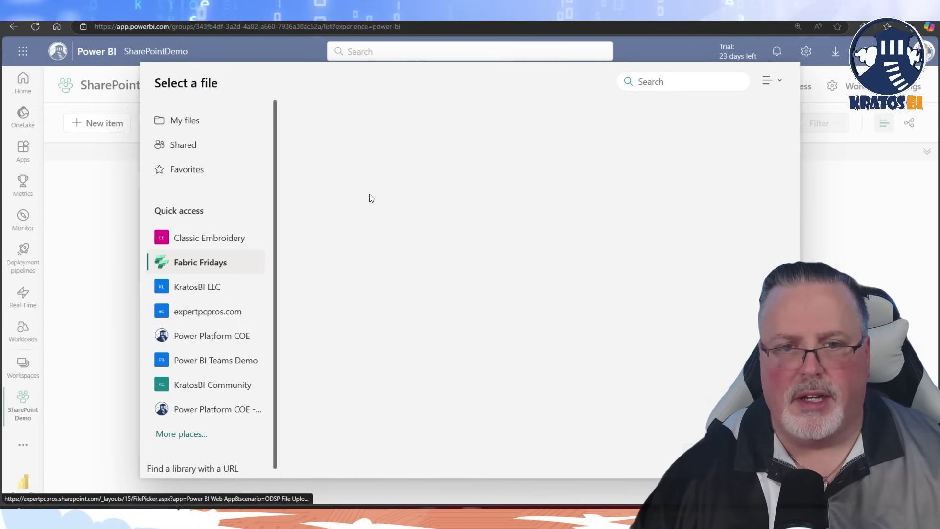
click(374, 214)
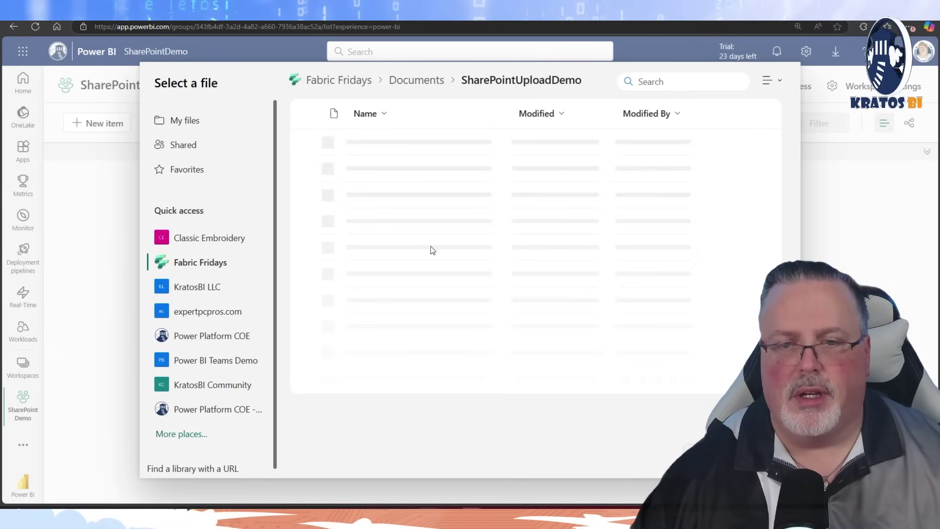
click(399, 154)
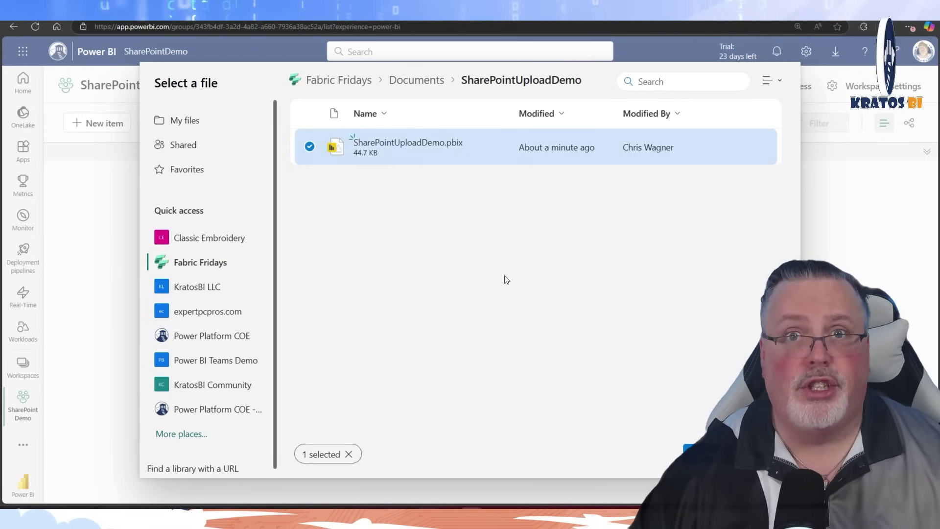
click(693, 453)
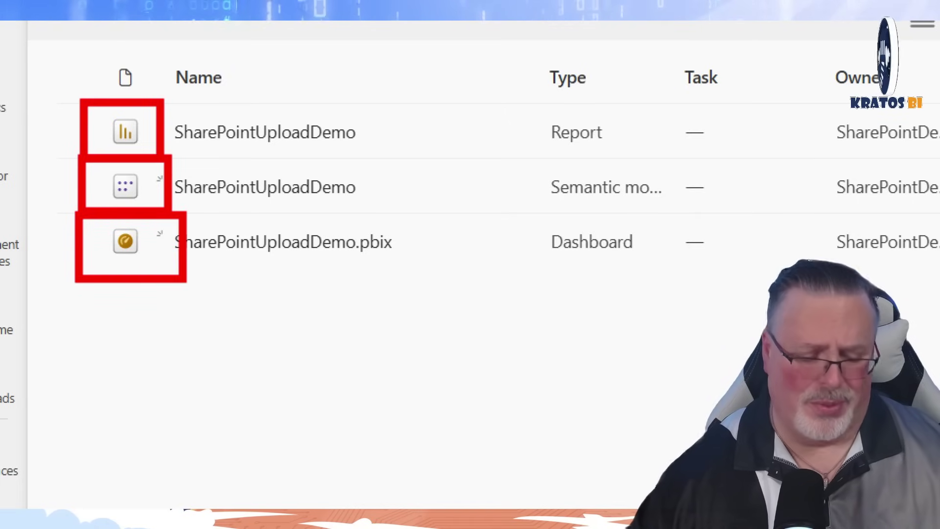
click(235, 134)
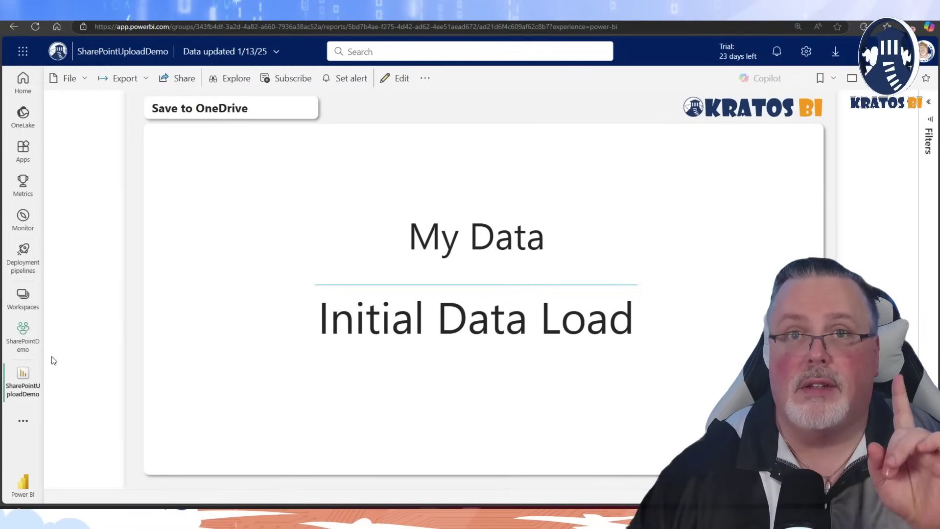
click(35, 349)
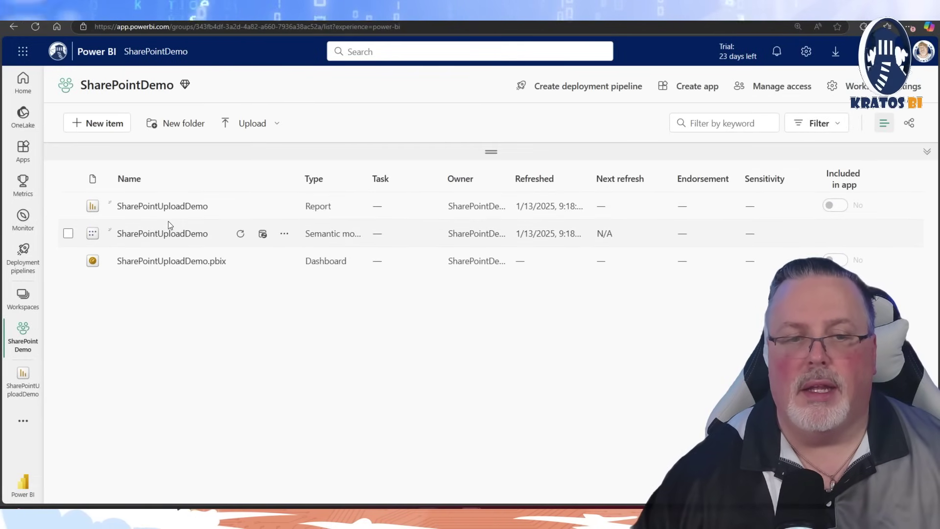
Open the SharePointUploadDemo semantic model settings and expand Sync with OneDrive and SharePoint.
click(286, 233)
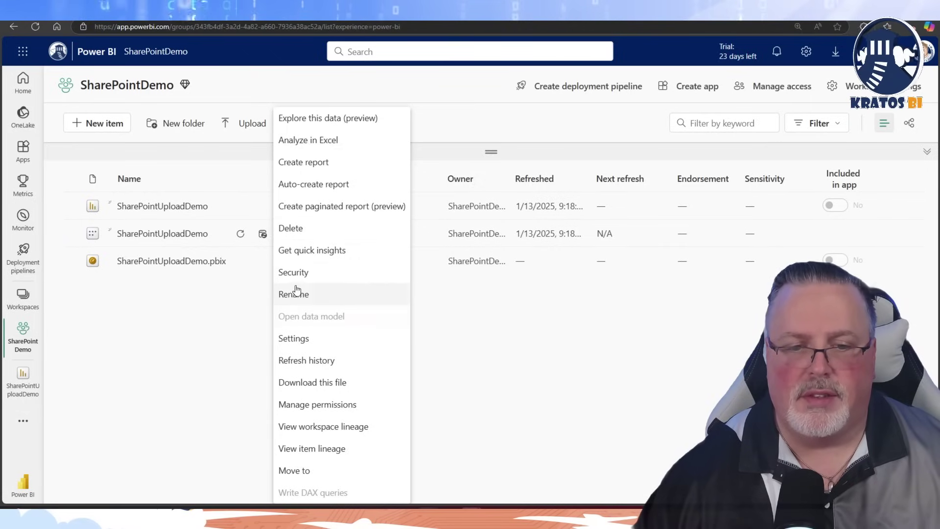
click(294, 339)
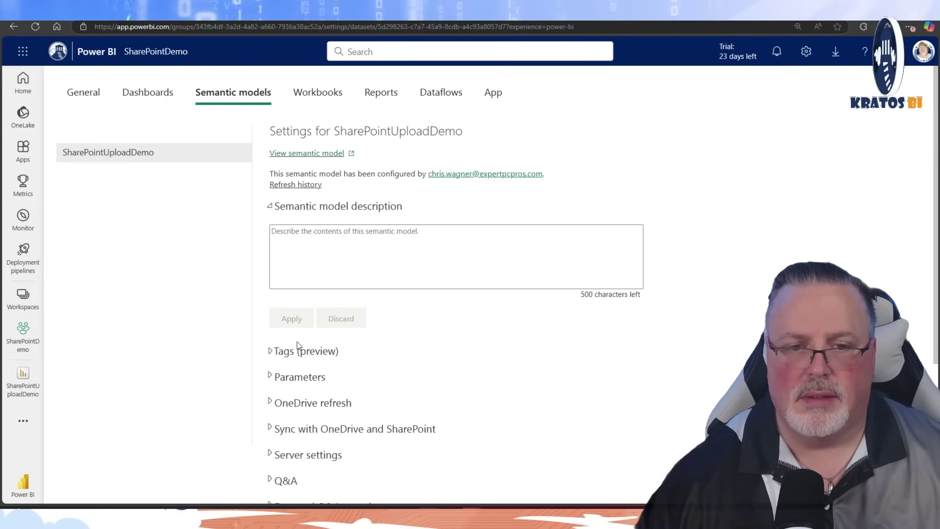
scroll(300, 346, down, 4)
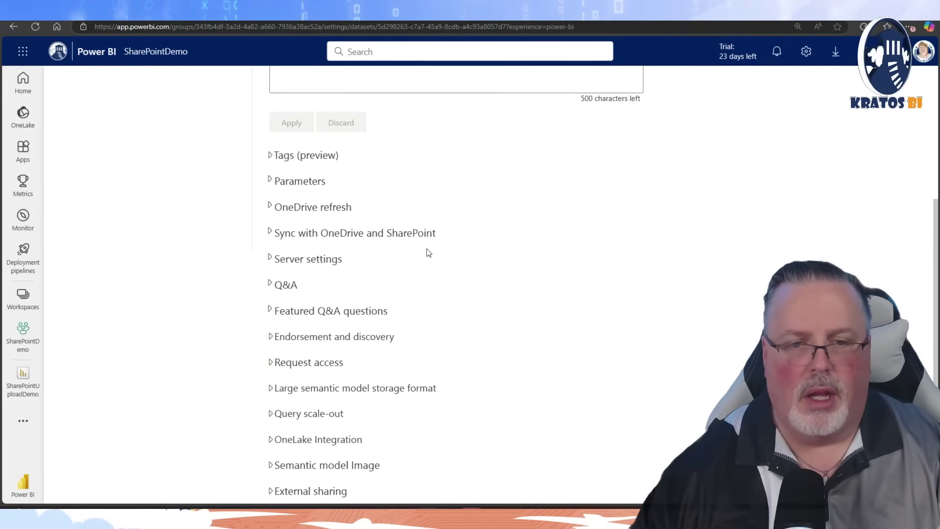
click(272, 226)
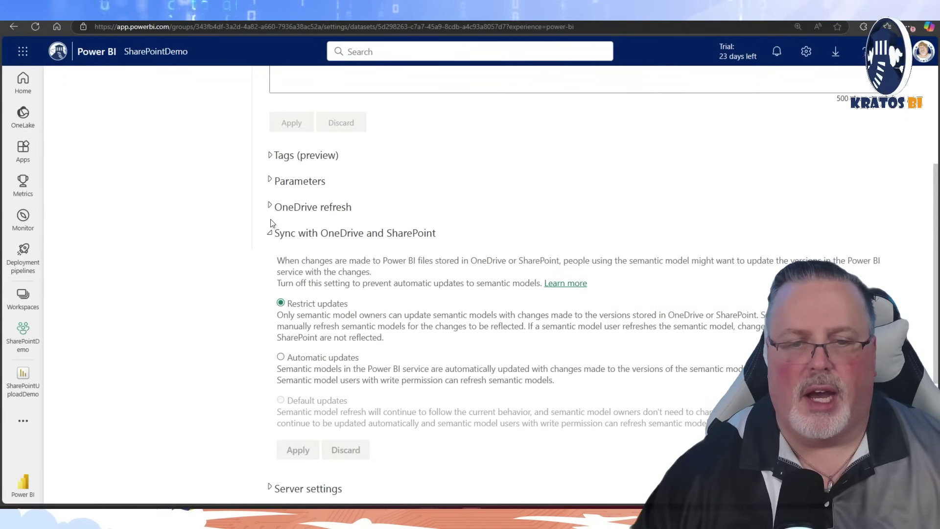
Keep OneDrive refresh On and apply Automatic updates for Sync with OneDrive and SharePoint.
click(270, 207)
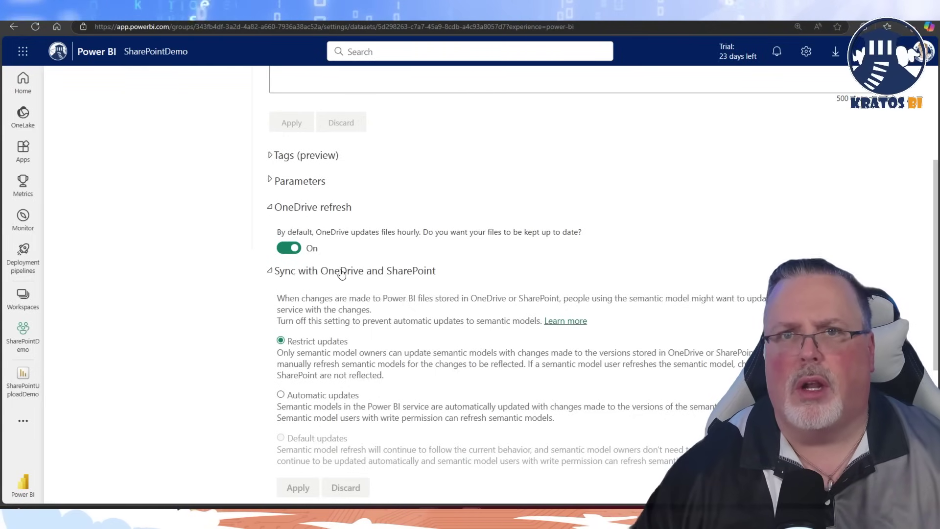
scroll(338, 299, down, 3)
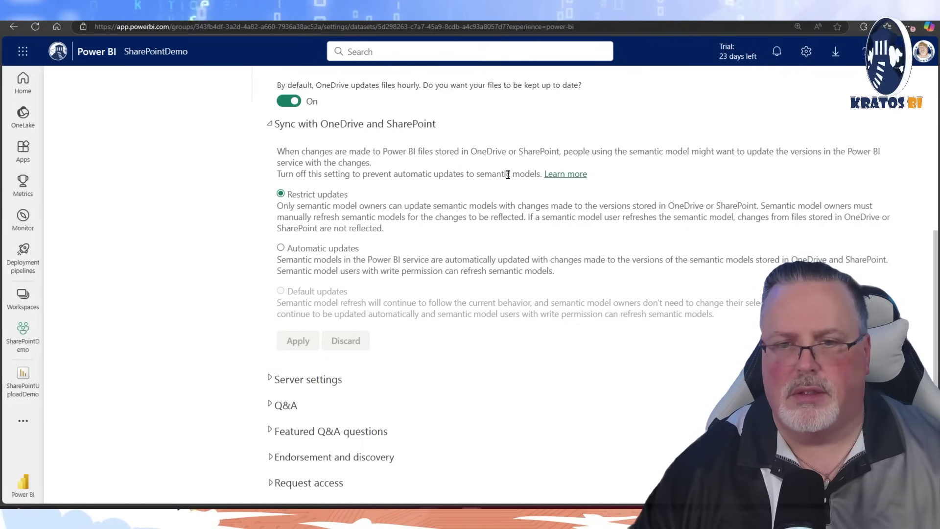
click(281, 249)
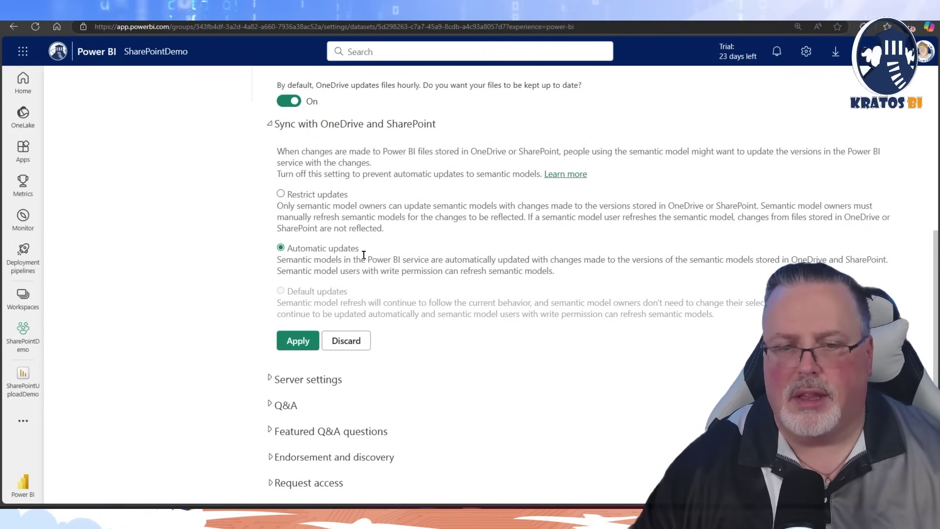
click(306, 346)
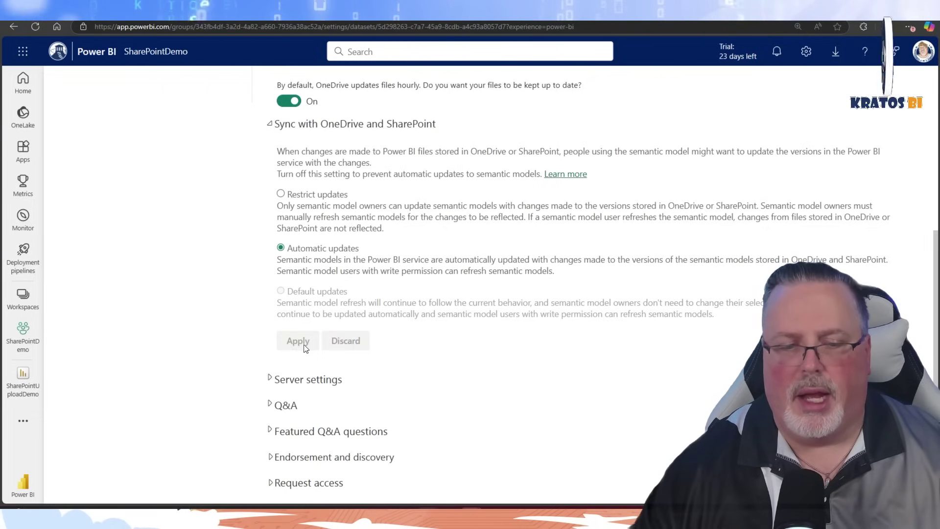
View the SharePointUploadDemo report still showing Initial Data Load, then return to Power BI Desktop.
click(25, 377)
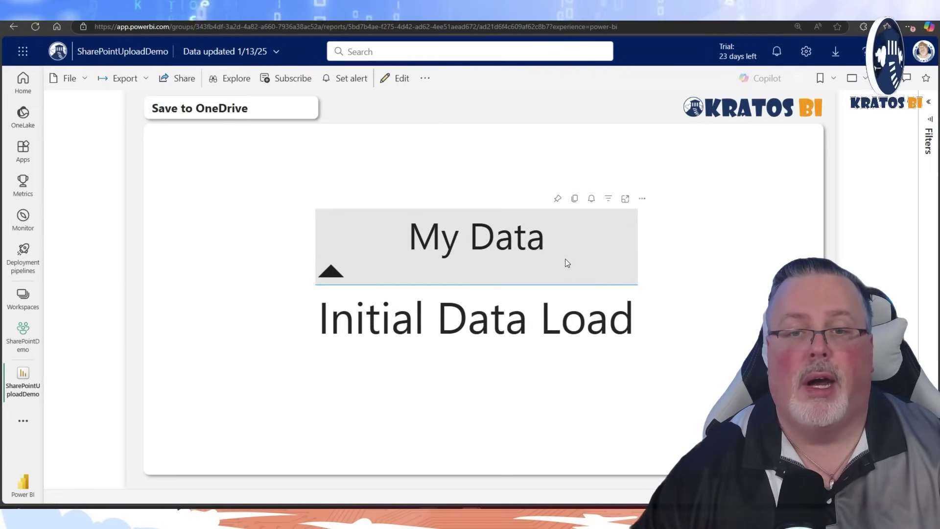
key(alt+Tab)
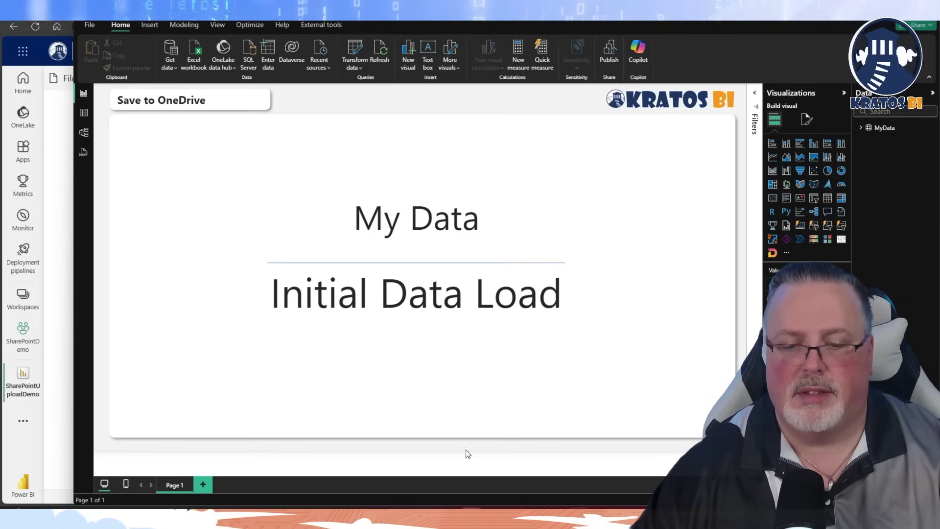
Replace the MyData source value 'Initial Data Load' with 'Updated Data' and apply the query.
click(610, 477)
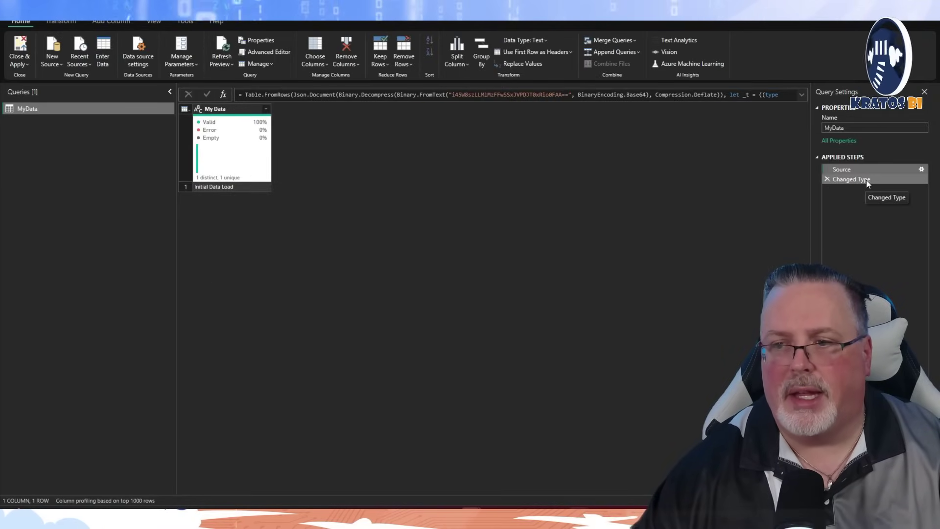
click(921, 169)
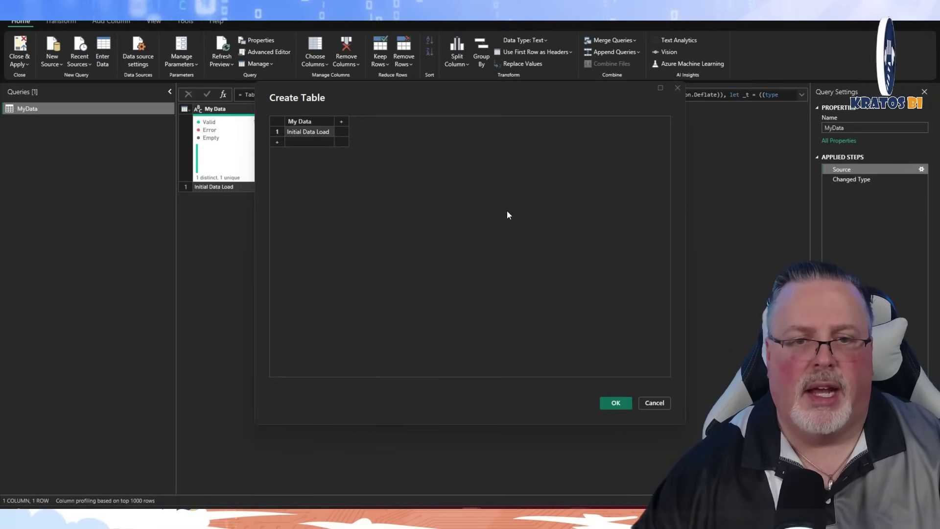
double_click(301, 131)
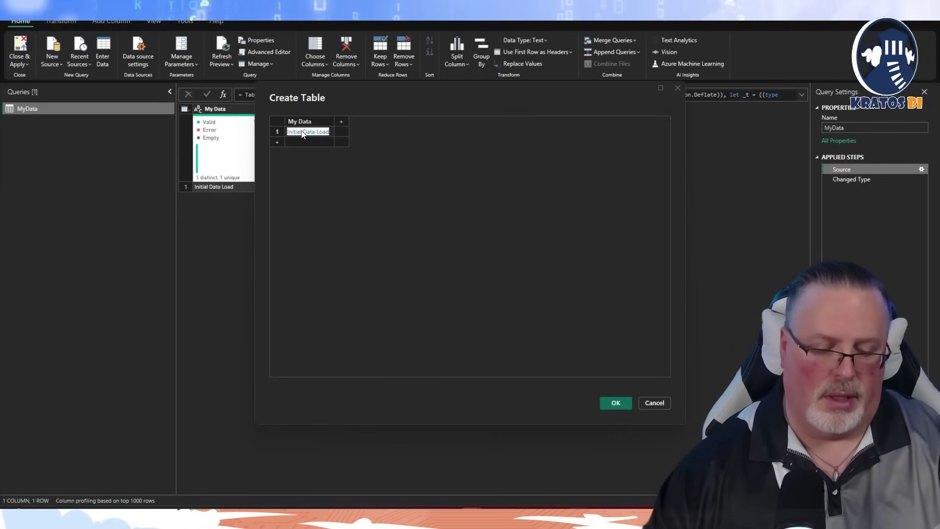
text(Upd)
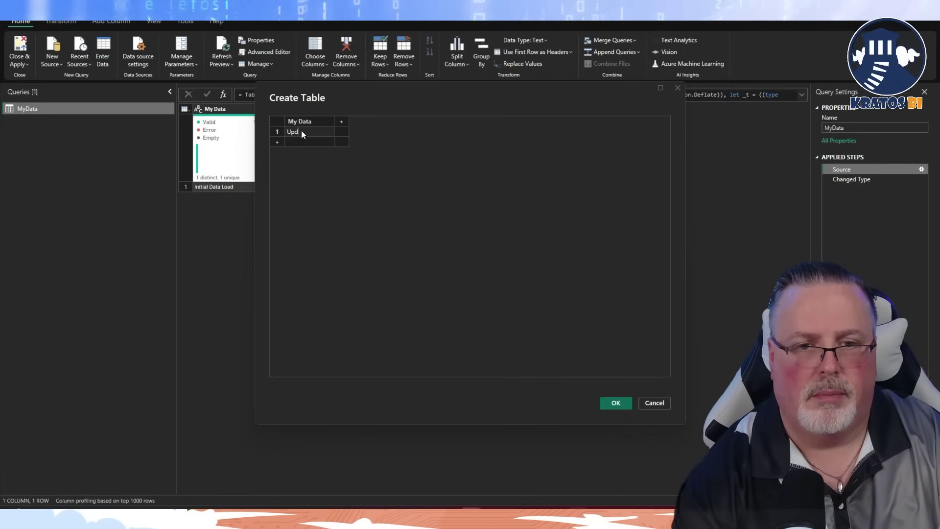
text(ated Data)
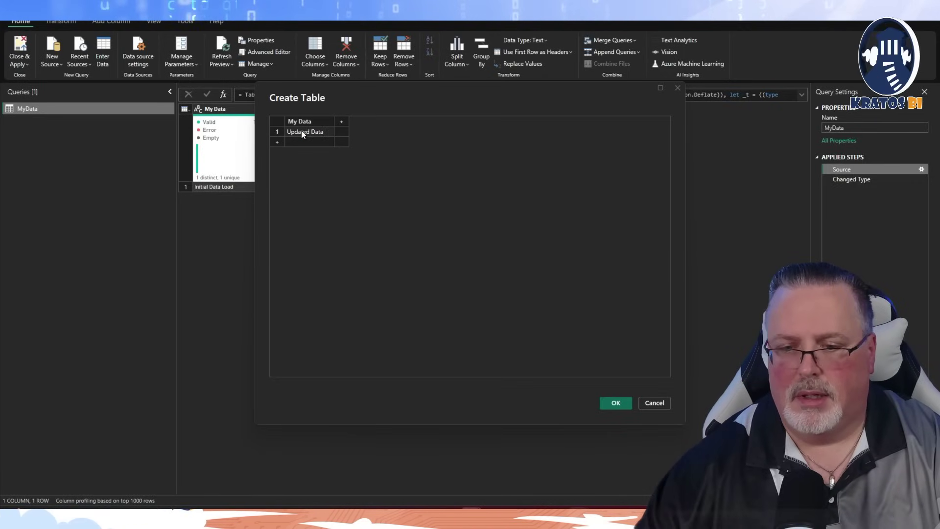
click(612, 400)
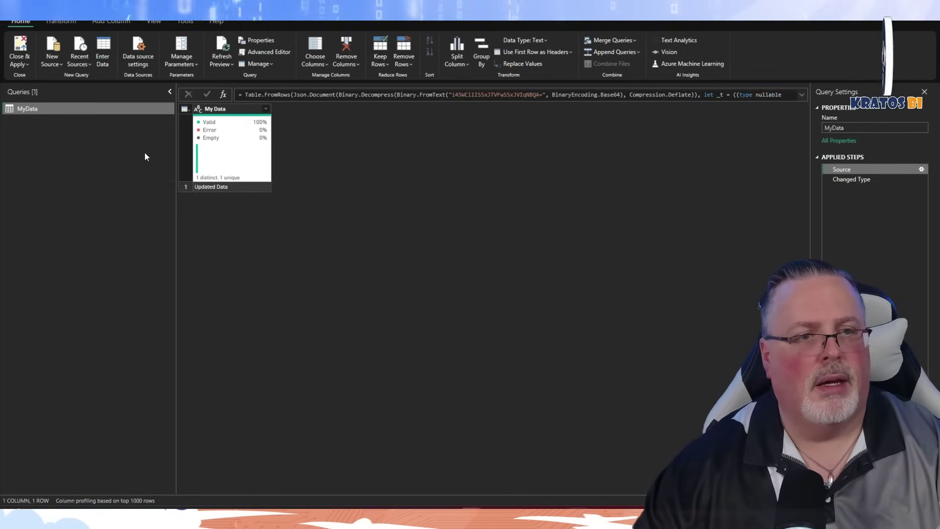
click(19, 51)
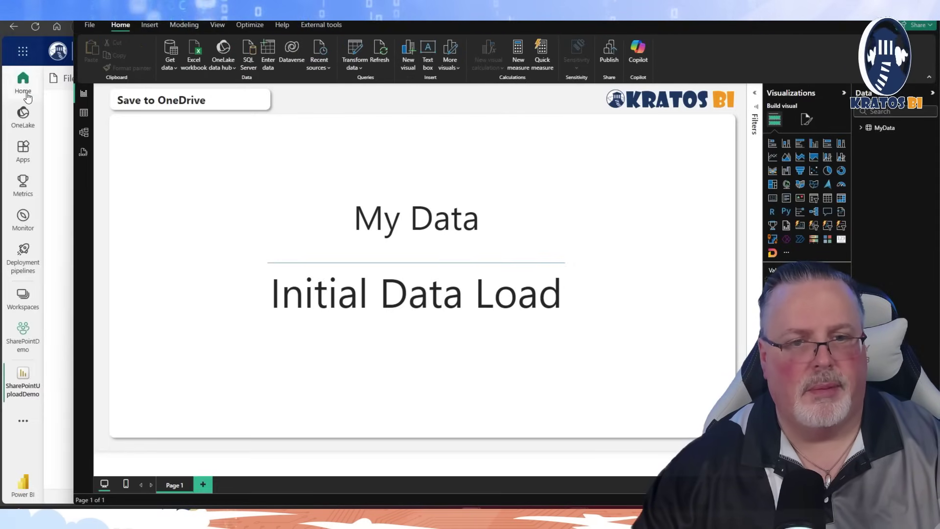